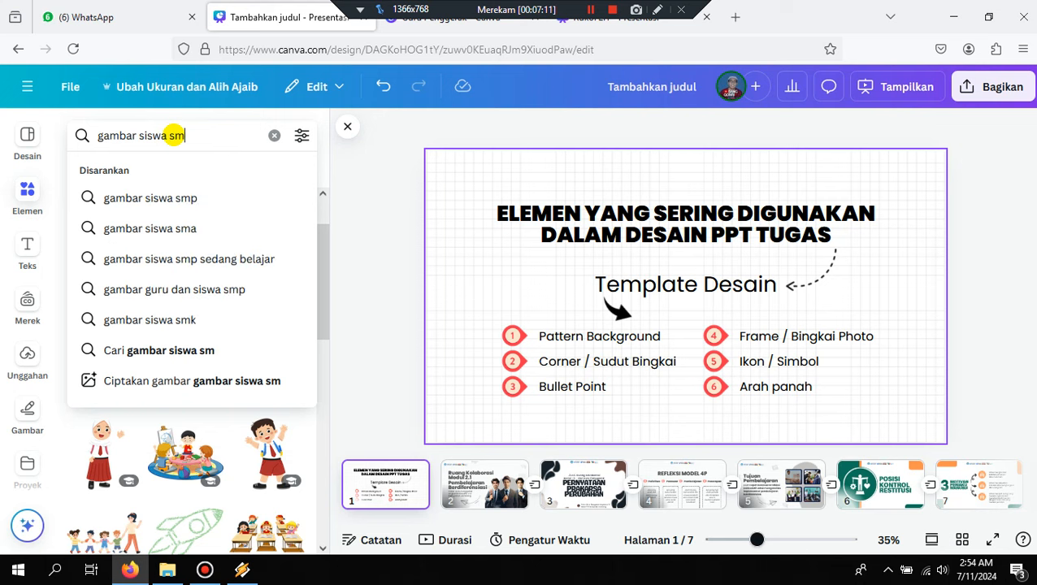
Search the elements library for "gambar siswa smp" and clear the search after viewing the graphics.
{"action": "key", "text": "Return"}
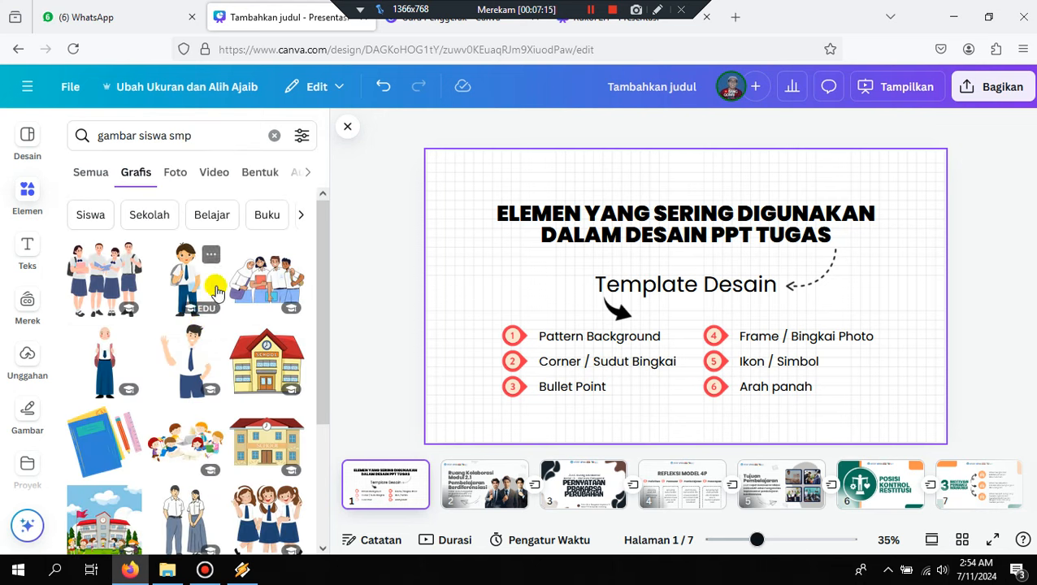
{"action": "left_click", "coordinate": [275, 135]}
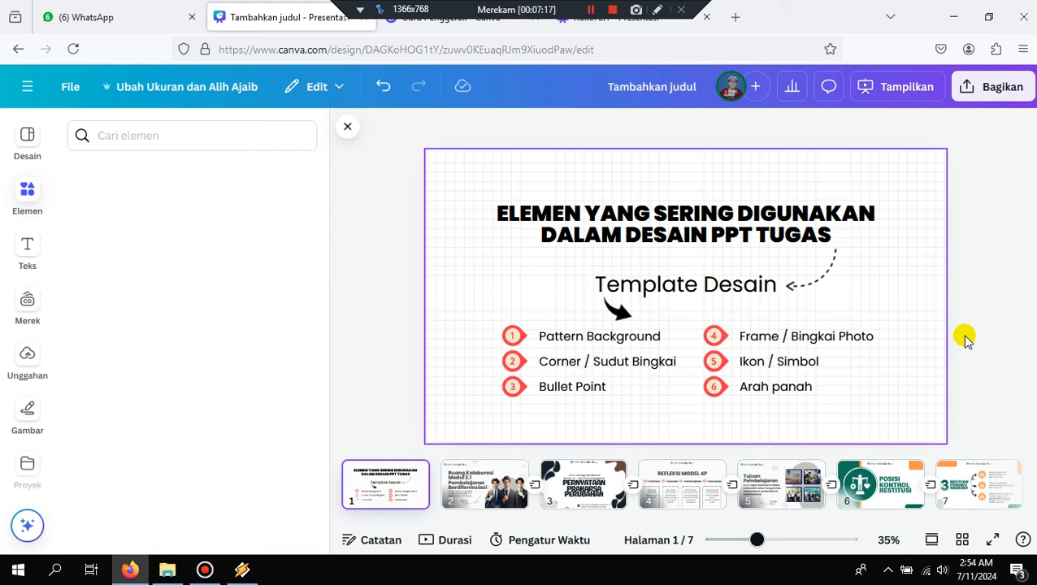
{"action": "left_click", "coordinate": [964, 337]}
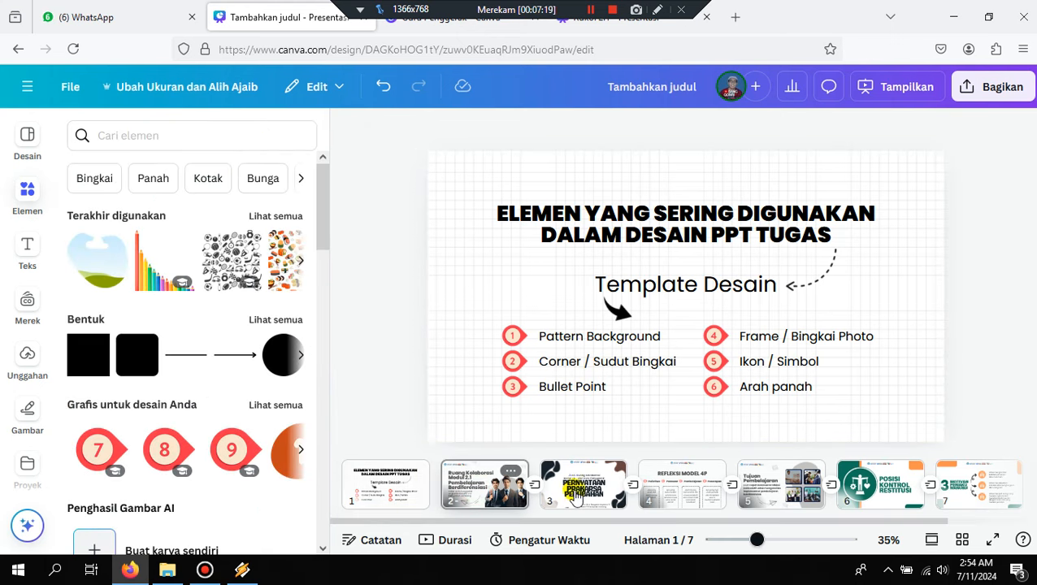
Look through pages 3 to 7 of the presentation one after another.
{"action": "left_click", "coordinate": [579, 492]}
{"action": "left_click", "coordinate": [683, 488]}
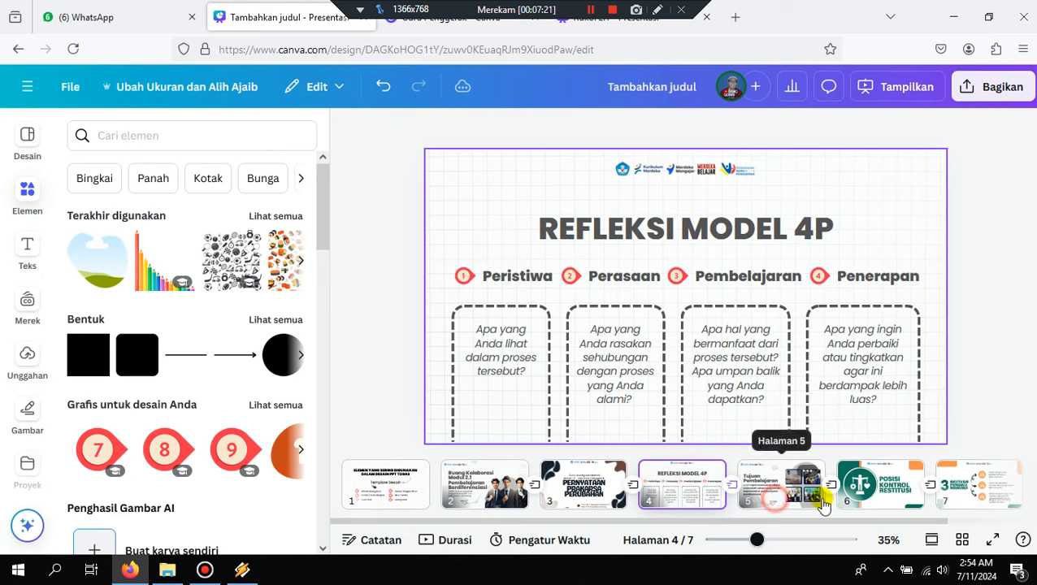
{"action": "left_click", "coordinate": [801, 500]}
{"action": "left_click", "coordinate": [880, 487]}
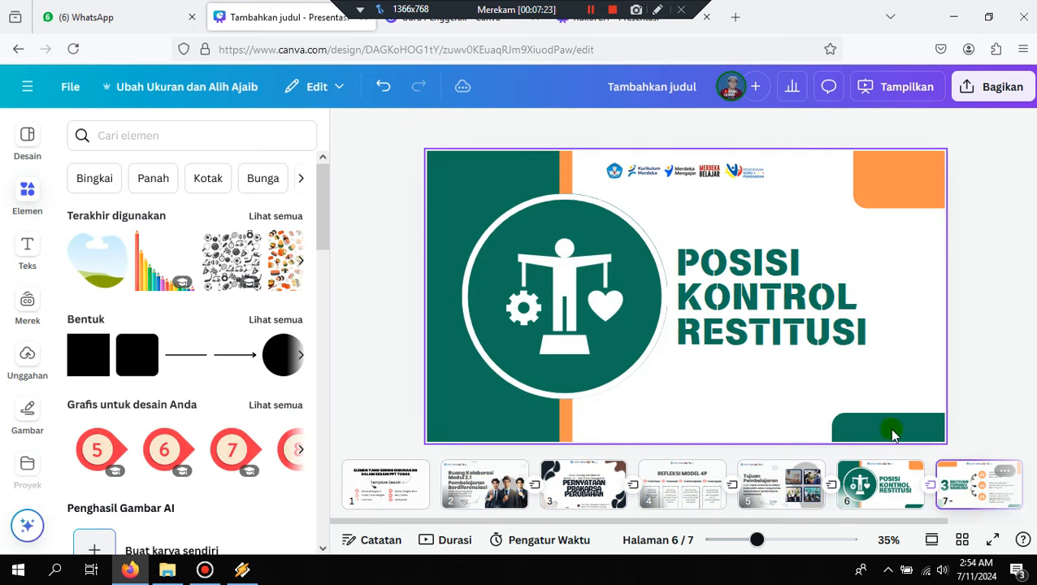
{"action": "left_click", "coordinate": [968, 486]}
Switch to the open "Rukol 2.1" presentation and present it full screen from page 1.
{"action": "left_click", "coordinate": [458, 19]}
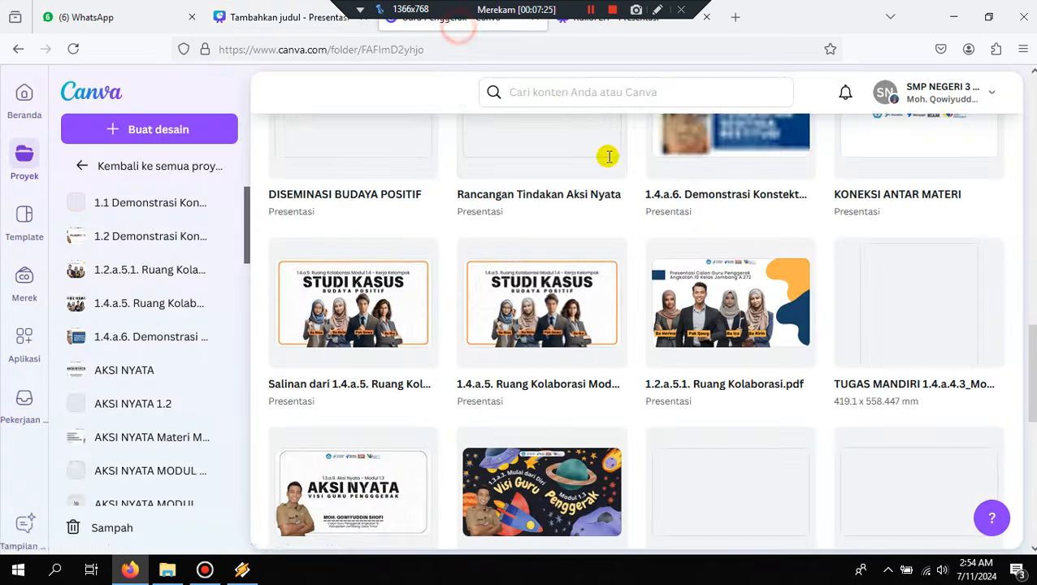
{"action": "left_click", "coordinate": [585, 23]}
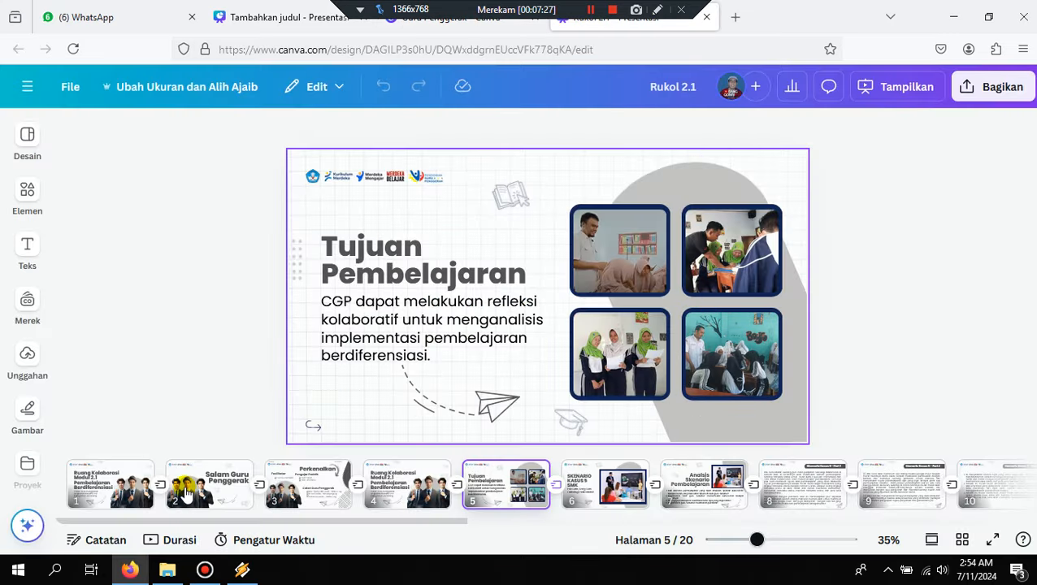
{"action": "left_click", "coordinate": [106, 489]}
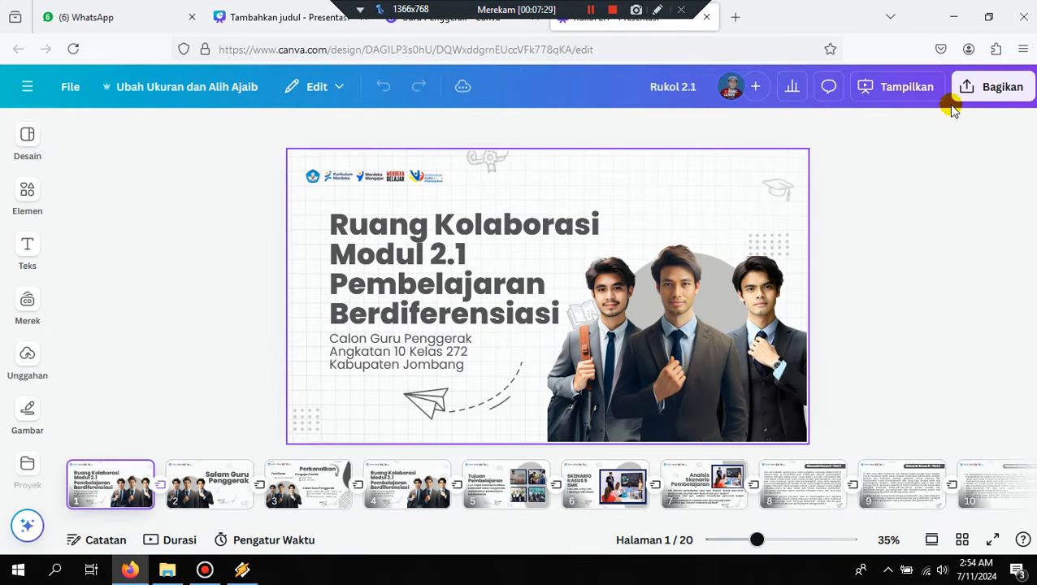
{"action": "left_click", "coordinate": [905, 86]}
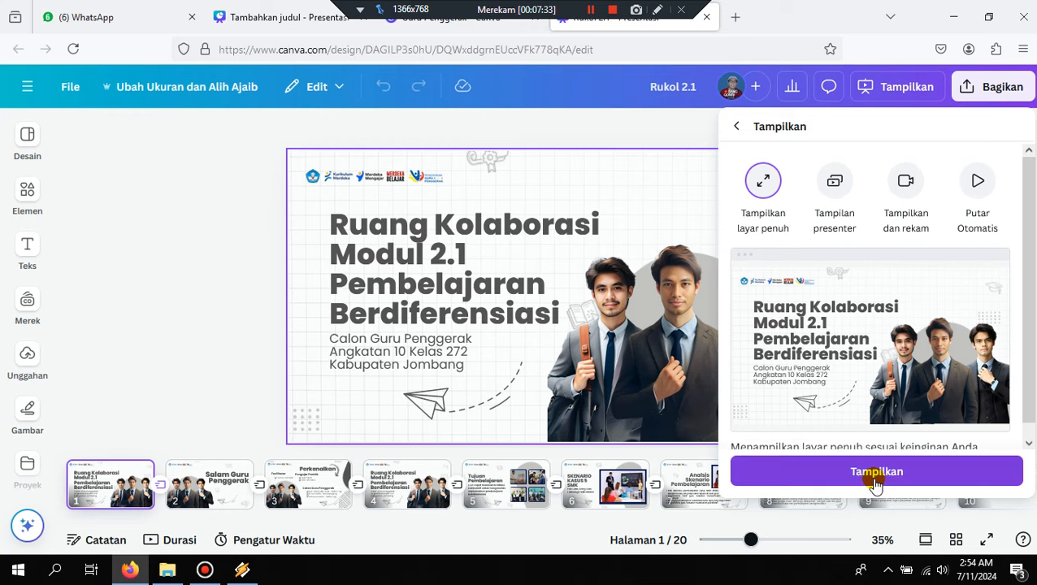
{"action": "left_click", "coordinate": [876, 482]}
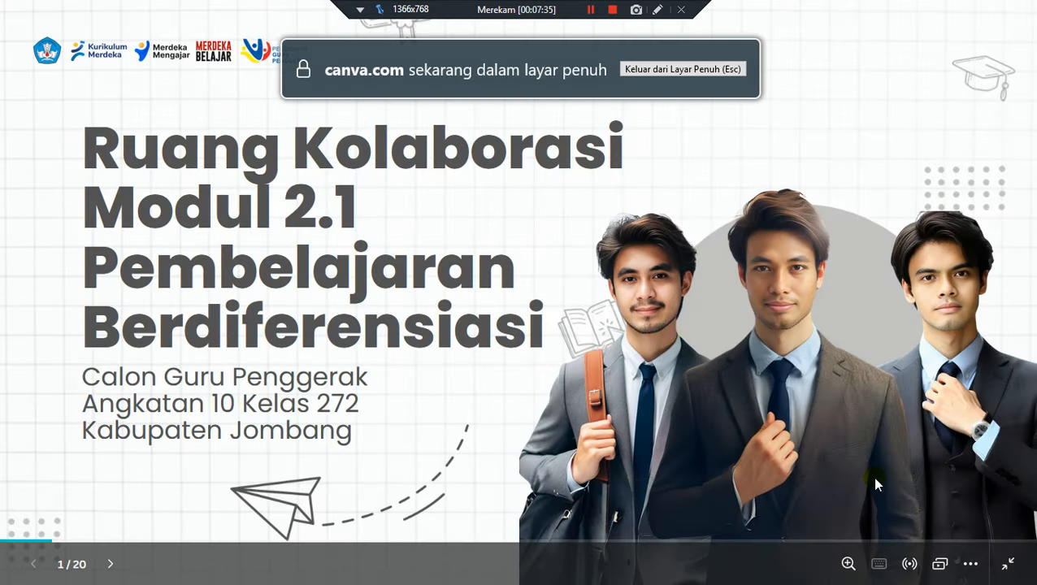
Advance the full-screen slideshow from page 1 to page 6 to watch its transitions and exit it.
{"action": "left_click", "coordinate": [922, 429]}
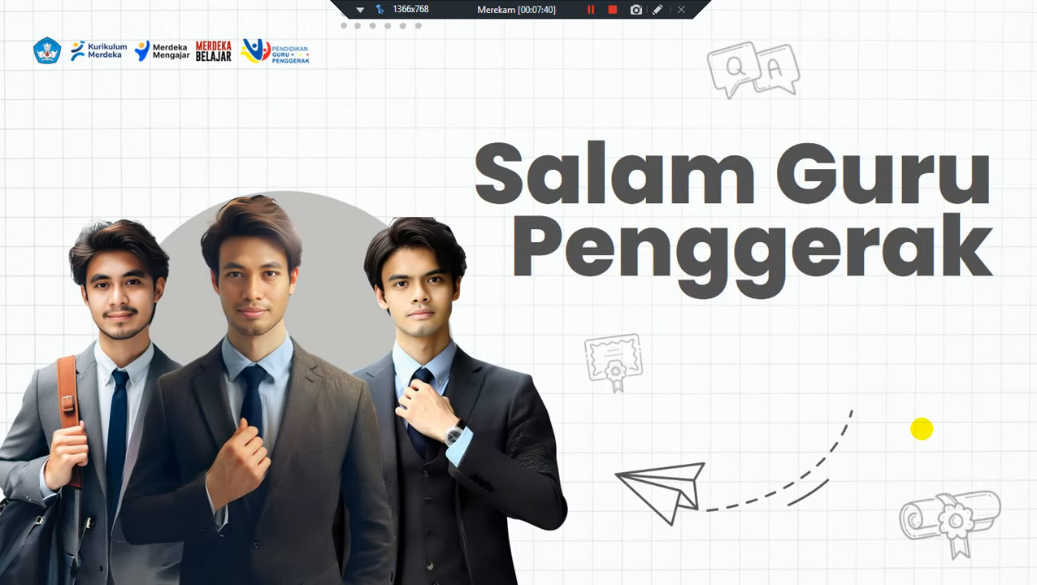
{"action": "left_click", "coordinate": [922, 429]}
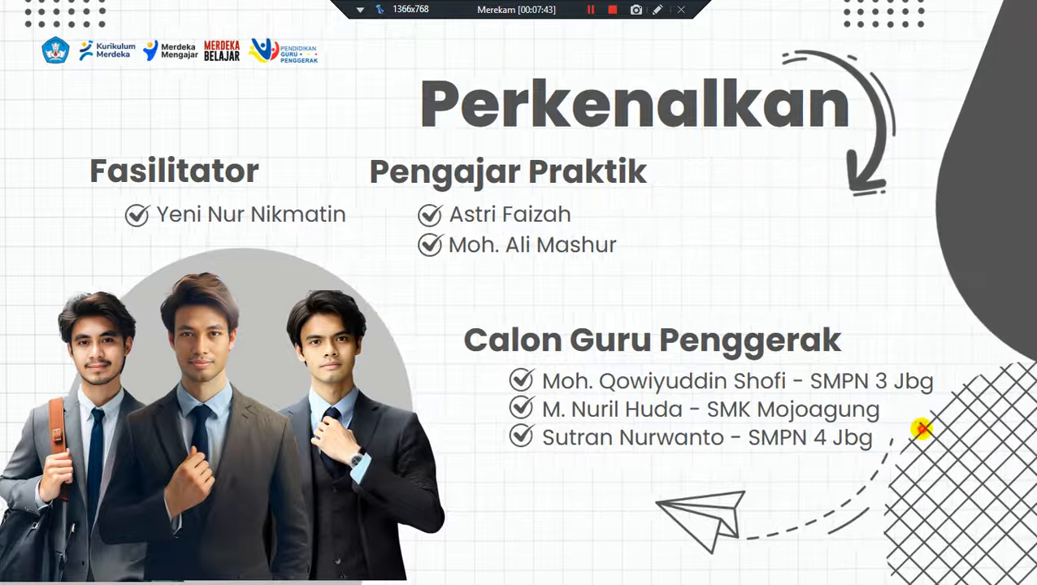
{"action": "left_click", "coordinate": [922, 429]}
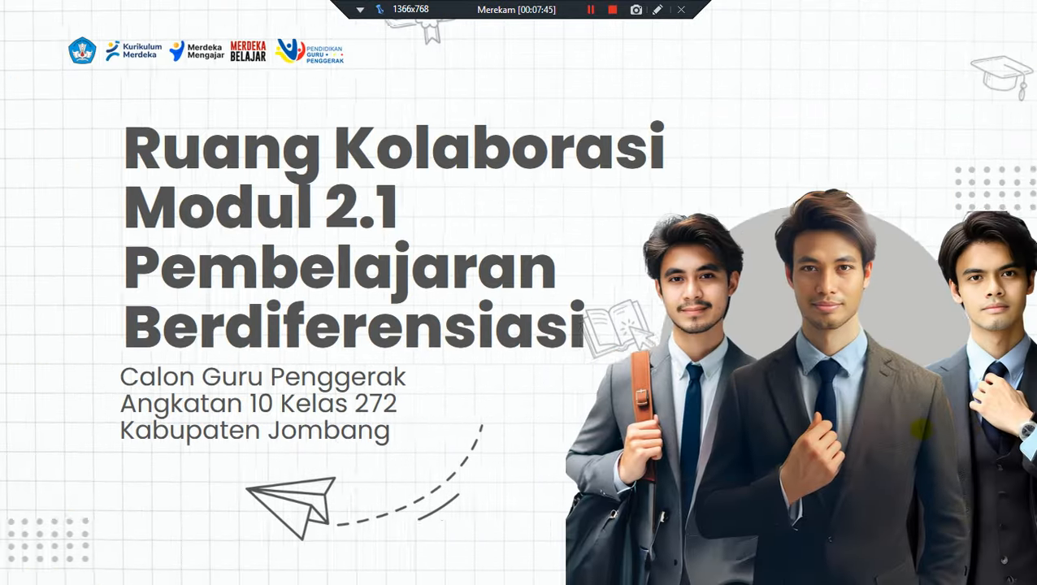
{"action": "left_click", "coordinate": [922, 429]}
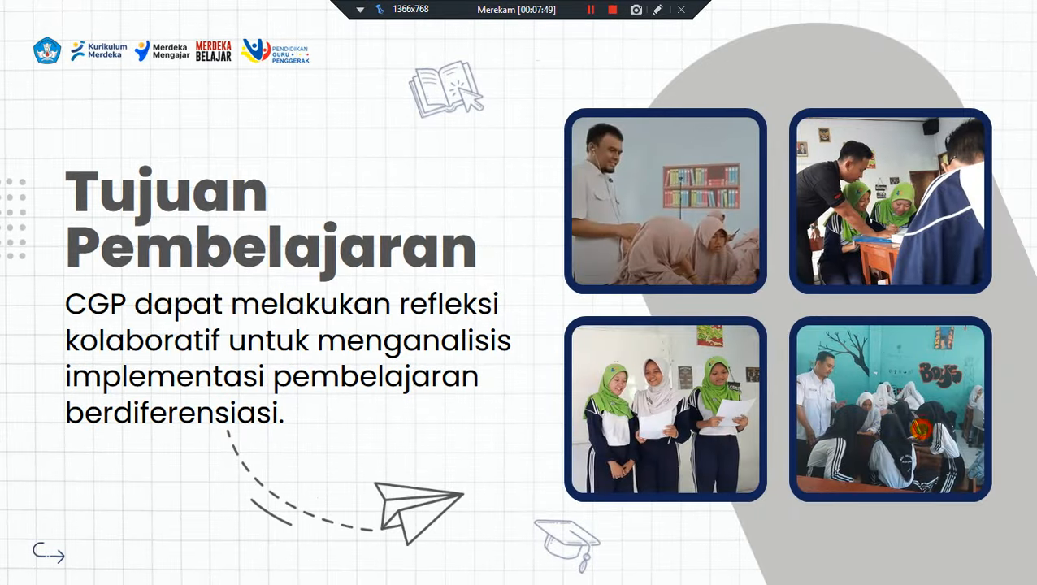
{"action": "left_click", "coordinate": [922, 429]}
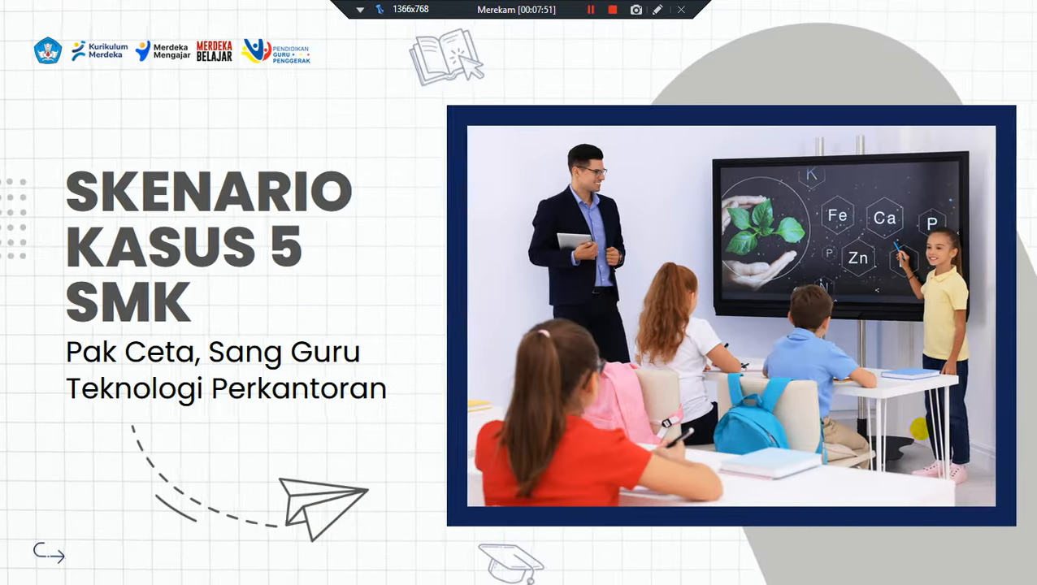
{"action": "key", "text": "Escape"}
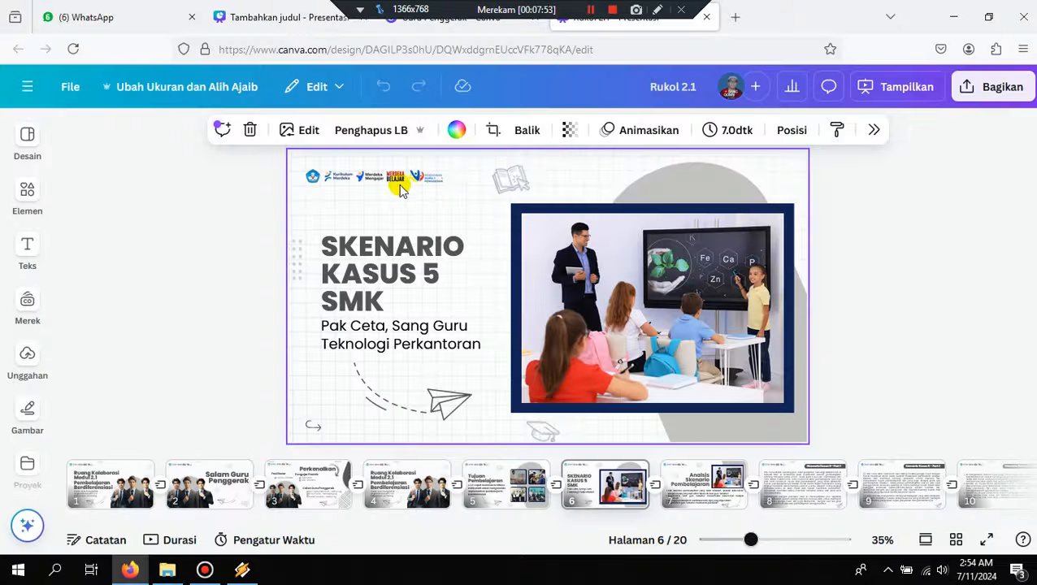
Return to the untitled seven-page presentation and briefly check the page durations in the timeline view.
{"action": "left_click", "coordinate": [272, 22]}
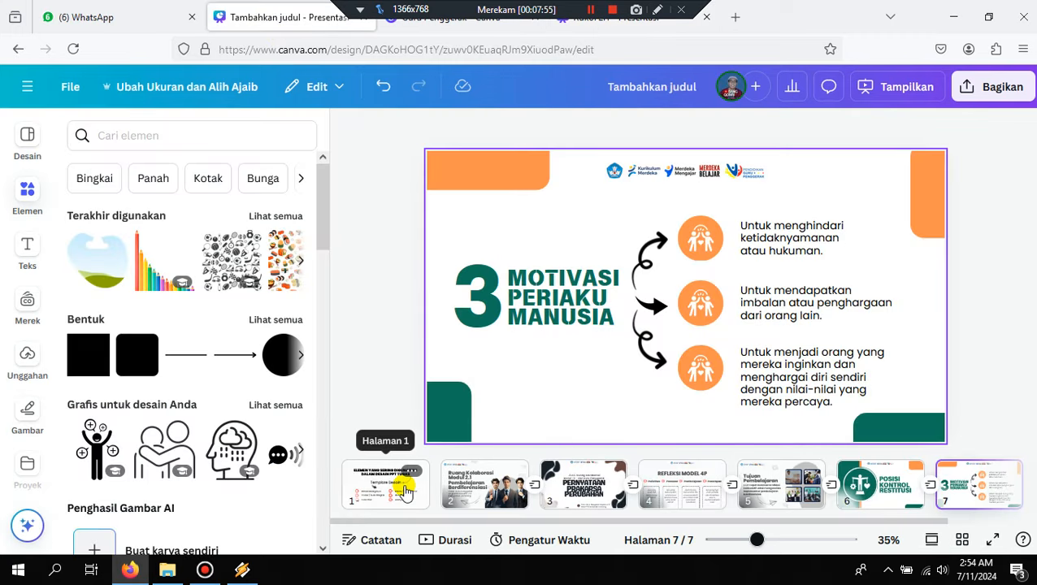
{"action": "left_click", "coordinate": [375, 399]}
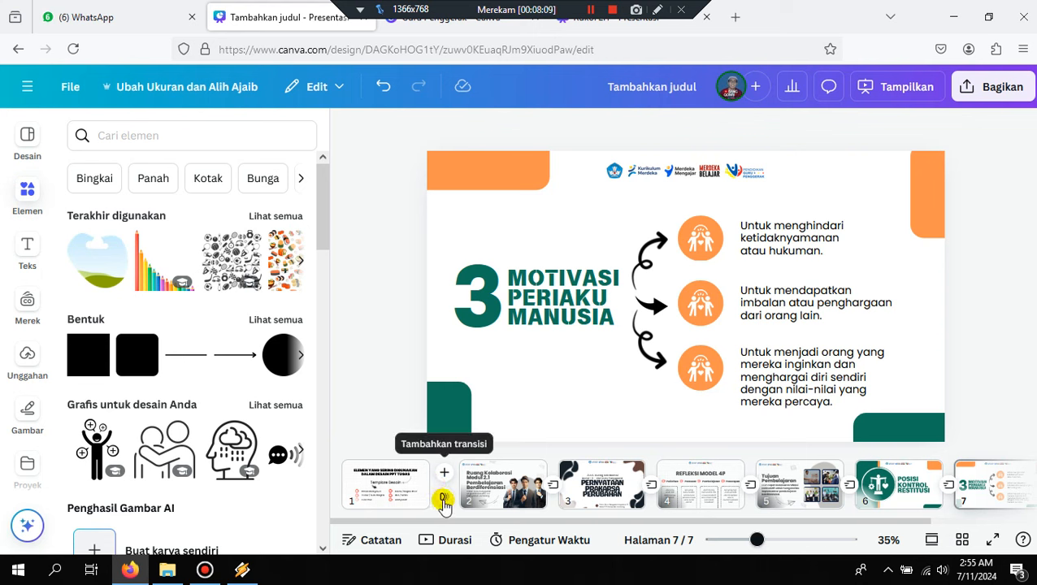
{"action": "left_click", "coordinate": [450, 541]}
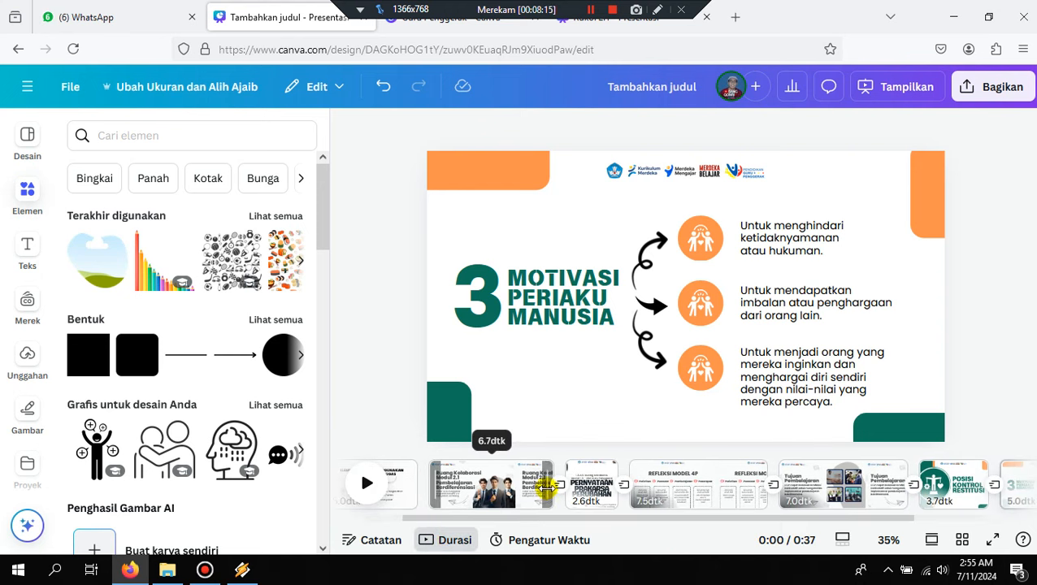
{"action": "left_click", "coordinate": [452, 542]}
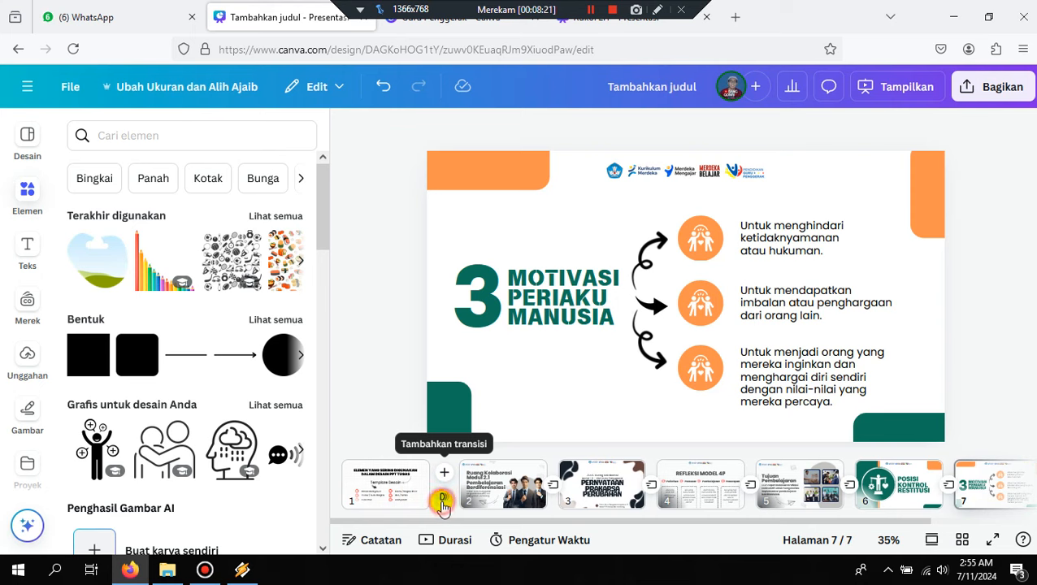
Add a Mengalir transition with a 2.5-second duration between pages 1 and 2 and apply it to all pages.
{"action": "left_click", "coordinate": [443, 500]}
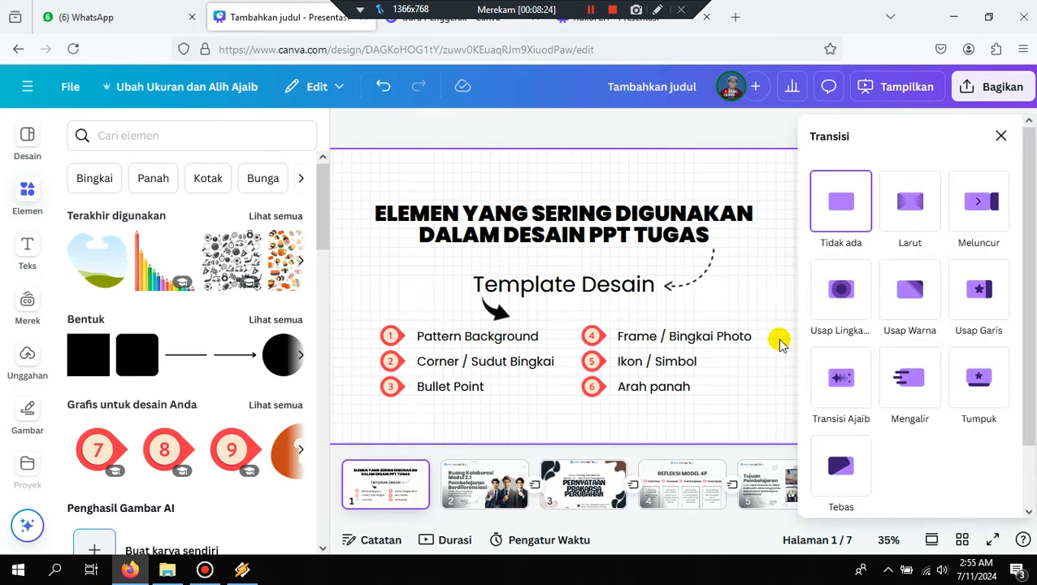
{"action": "left_click", "coordinate": [910, 387]}
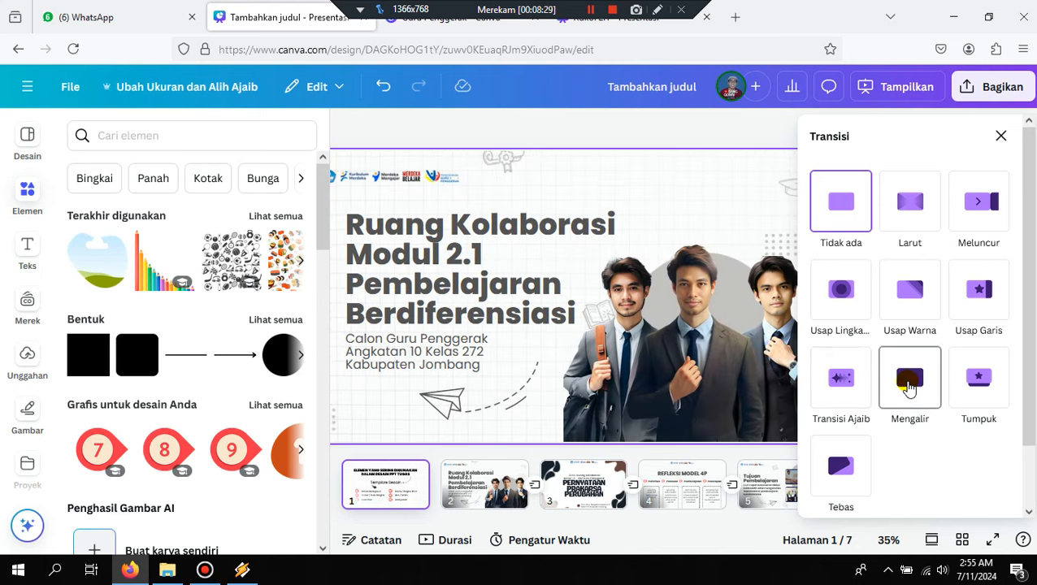
{"action": "left_click", "coordinate": [910, 387]}
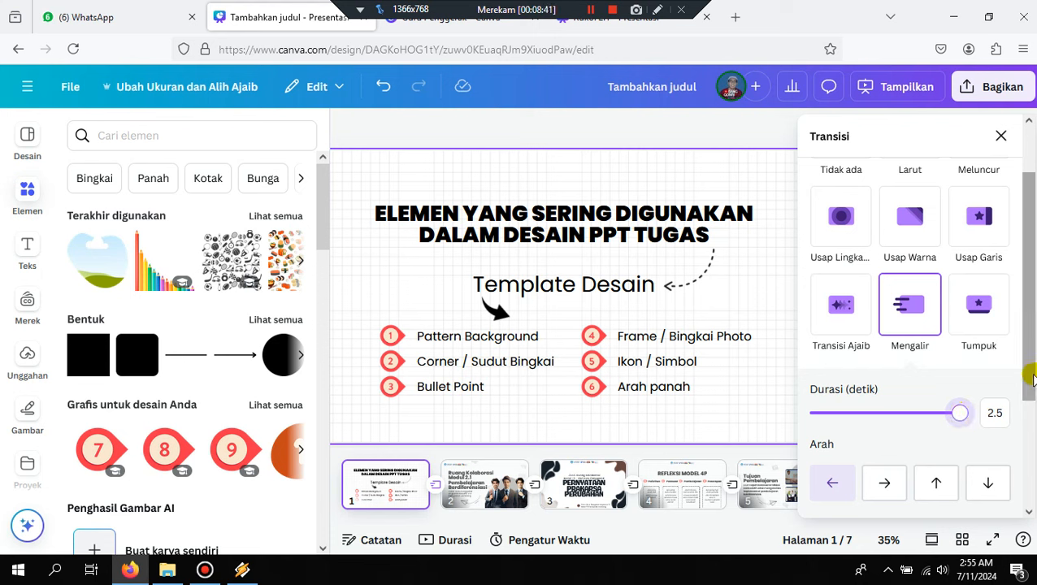
{"action": "left_click_drag", "start_coordinate": [1026, 376], "coordinate": [1030, 487]}
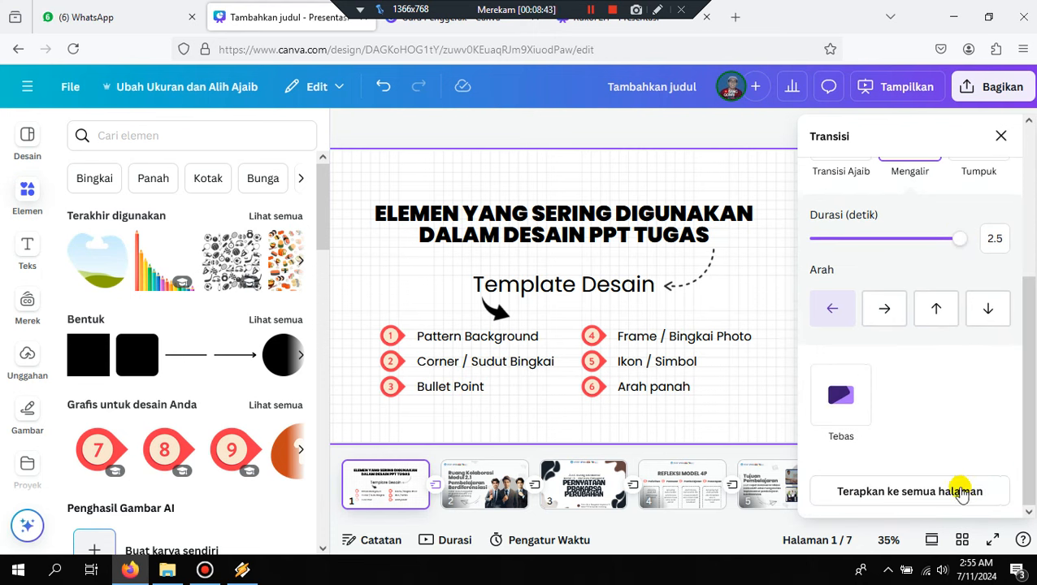
{"action": "left_click", "coordinate": [891, 498]}
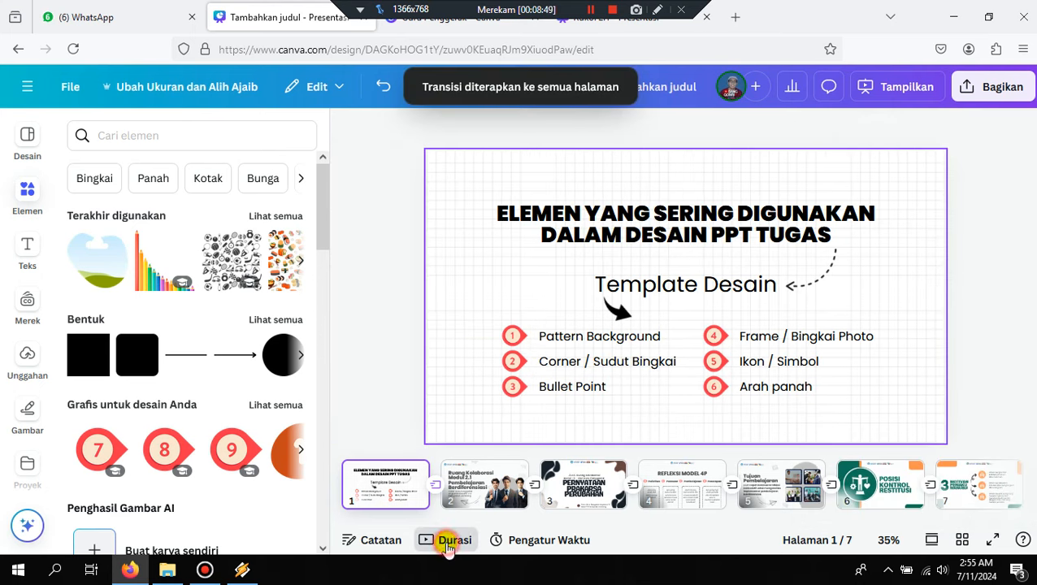
Show the page durations and set the timing to 6 seconds for all 7 pages.
{"action": "left_click", "coordinate": [644, 213]}
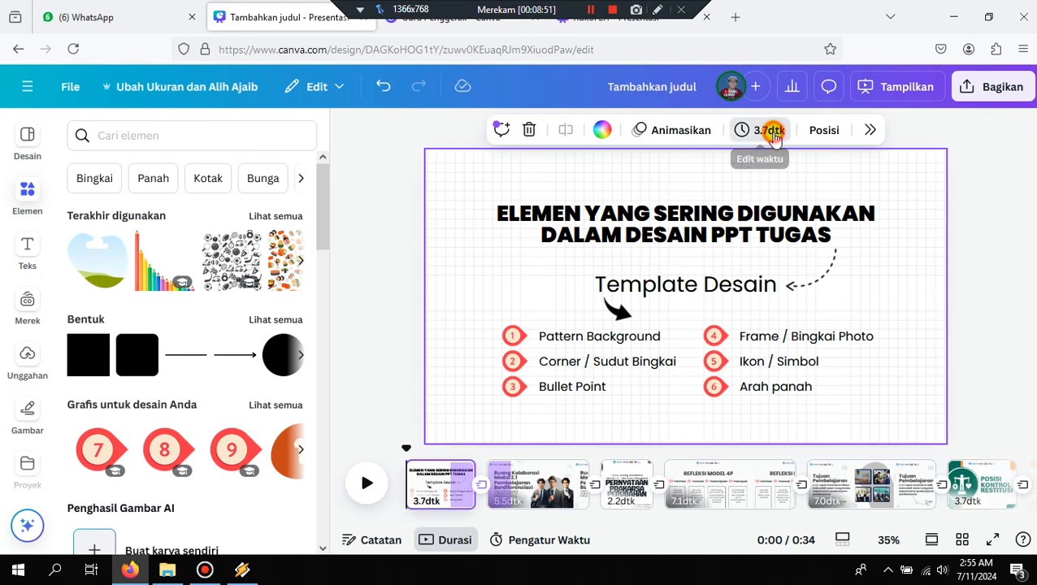
{"action": "left_click", "coordinate": [768, 132]}
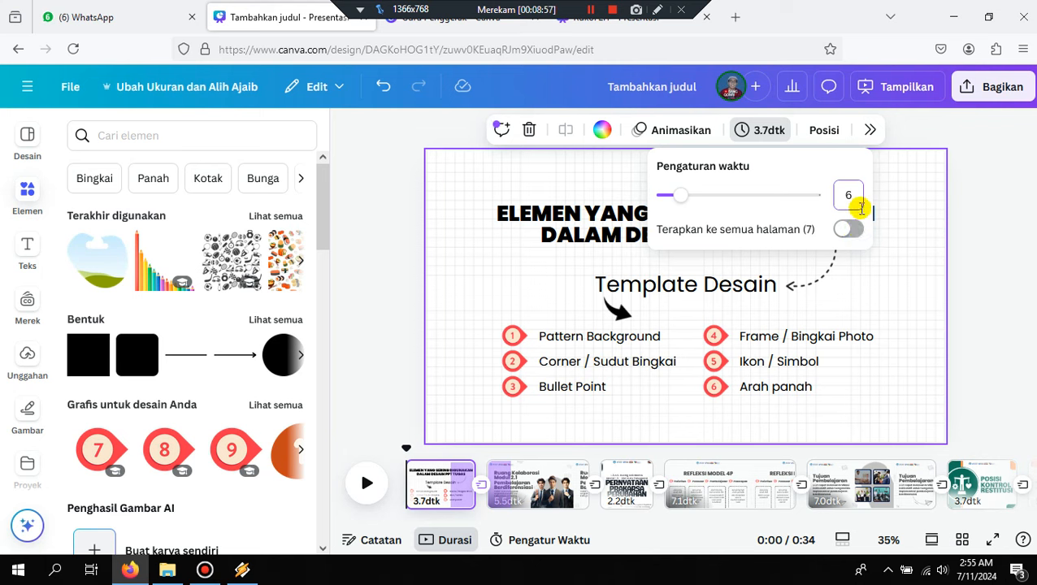
{"action": "left_click", "coordinate": [850, 229]}
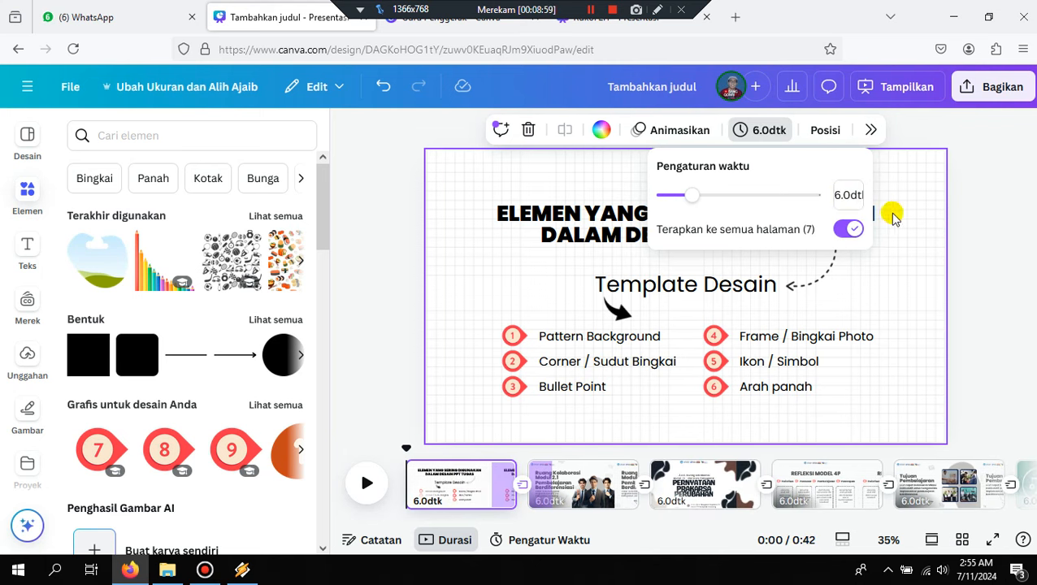
{"action": "left_click", "coordinate": [1003, 230]}
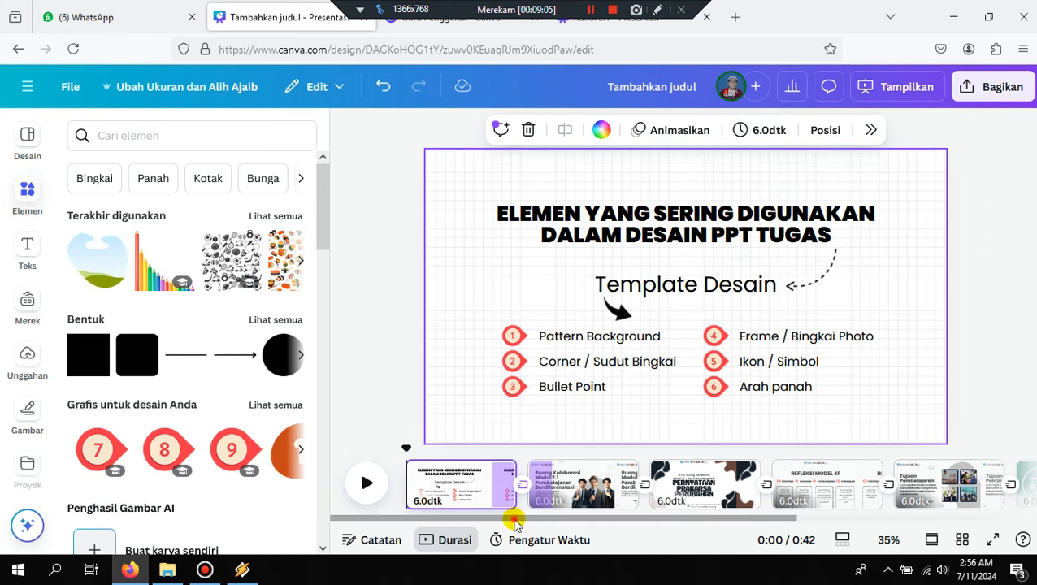
Play the presentation preview up to page 3 to check the transitions, pause it and return to page 1.
{"action": "left_click", "coordinate": [371, 483]}
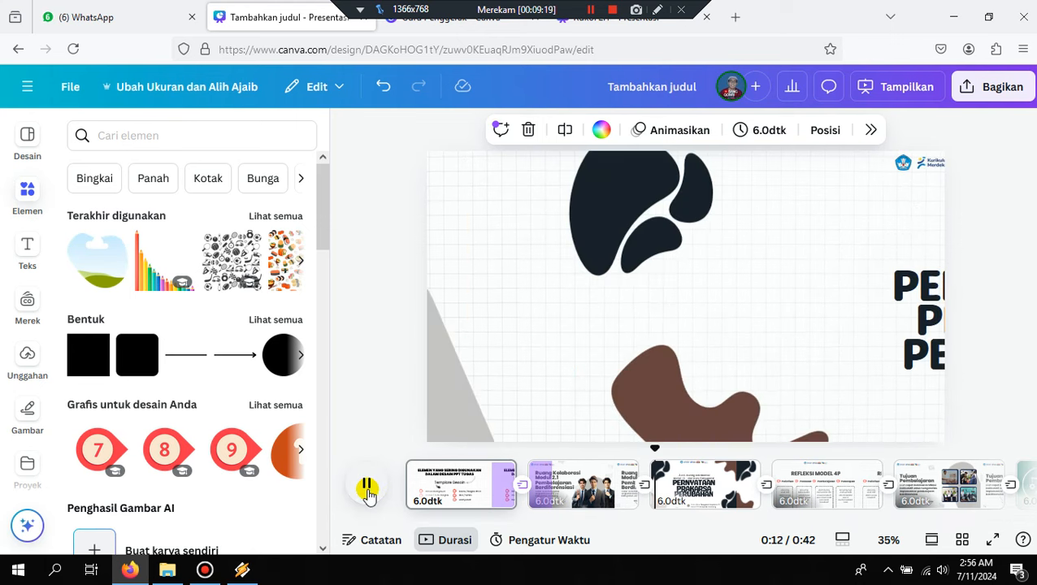
{"action": "left_click", "coordinate": [367, 487]}
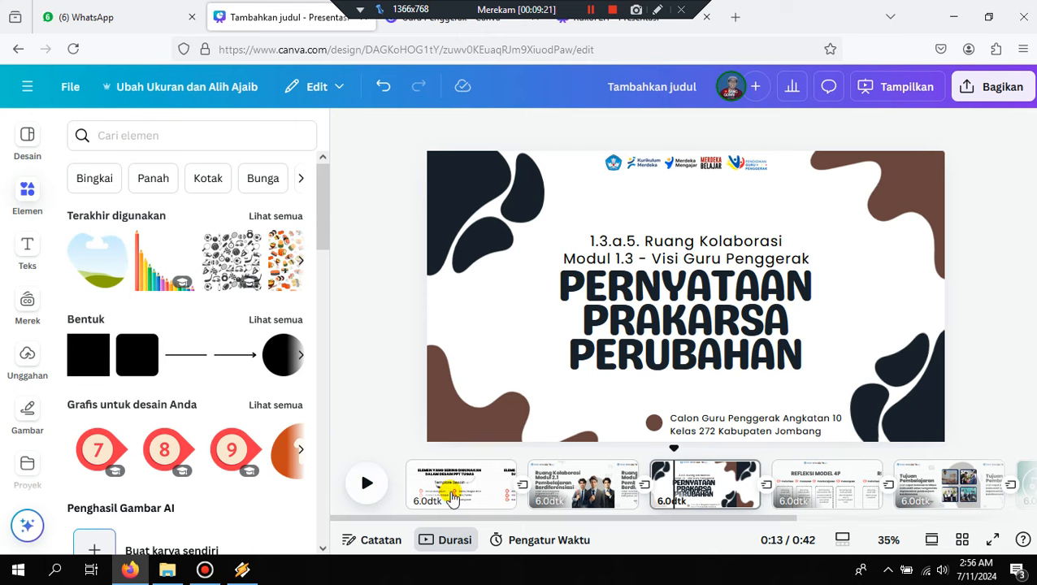
{"action": "left_click", "coordinate": [452, 496]}
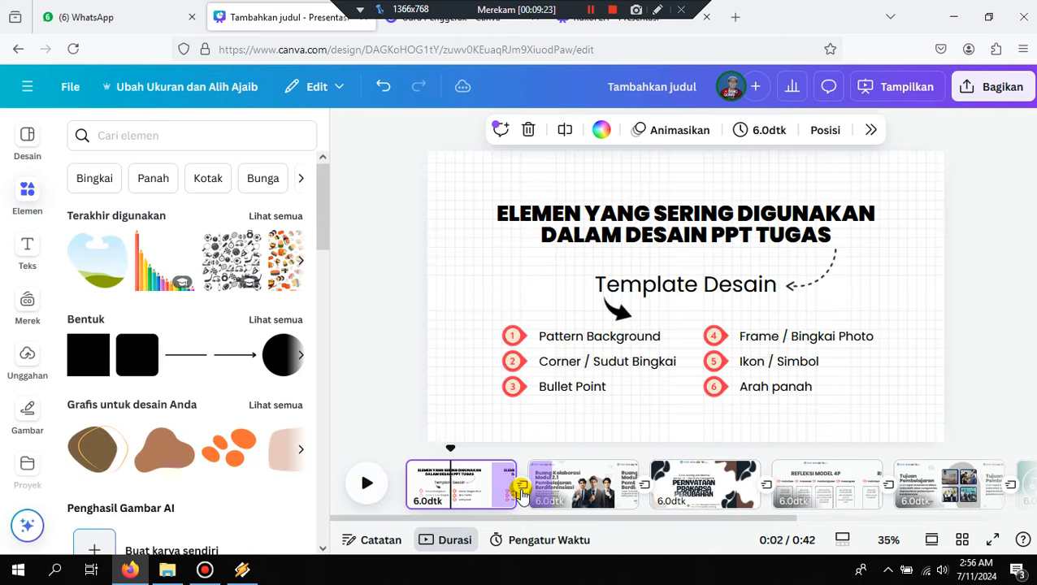
Preview the leftward direction of the transition between pages 1 and 2 and hide the elements library.
{"action": "left_click", "coordinate": [521, 490]}
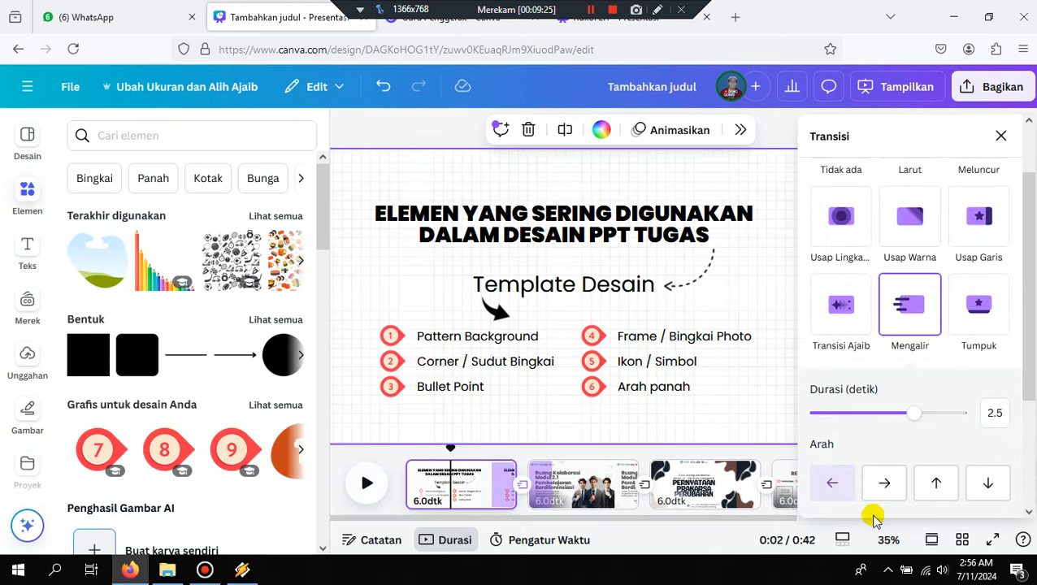
{"action": "left_click", "coordinate": [845, 499]}
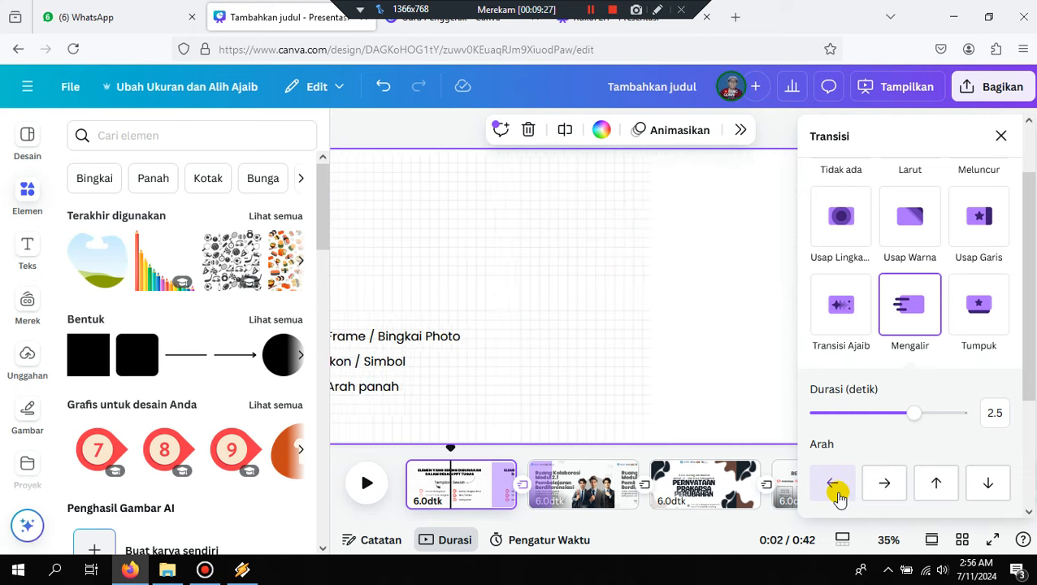
{"action": "left_click", "coordinate": [347, 128]}
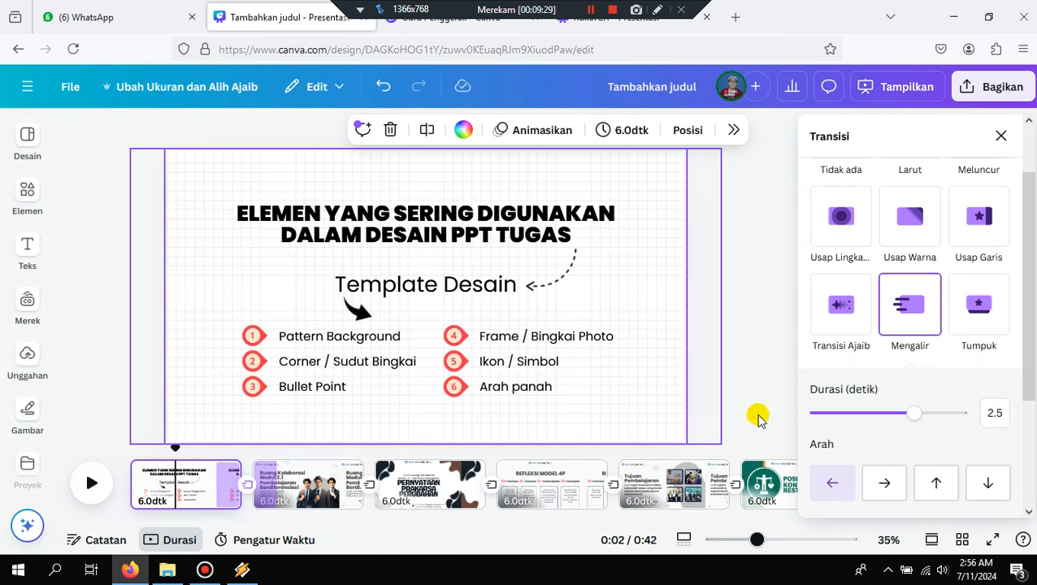
Set the Mengalir transition between pages 2 and 3 to flow downward and the one between pages 3 and 4 to flow rightward.
{"action": "left_click", "coordinate": [370, 488]}
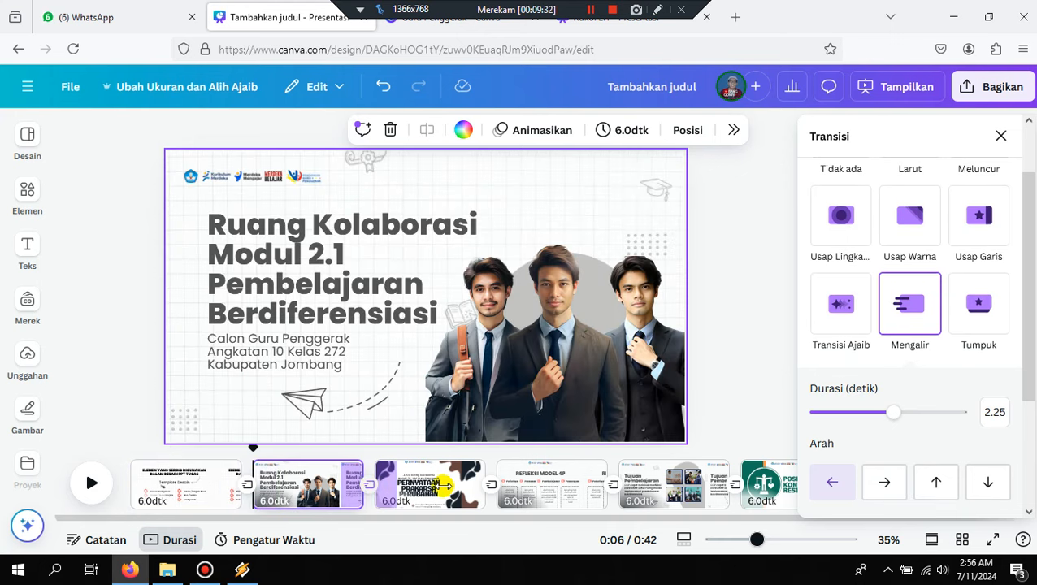
{"action": "left_click", "coordinate": [986, 485]}
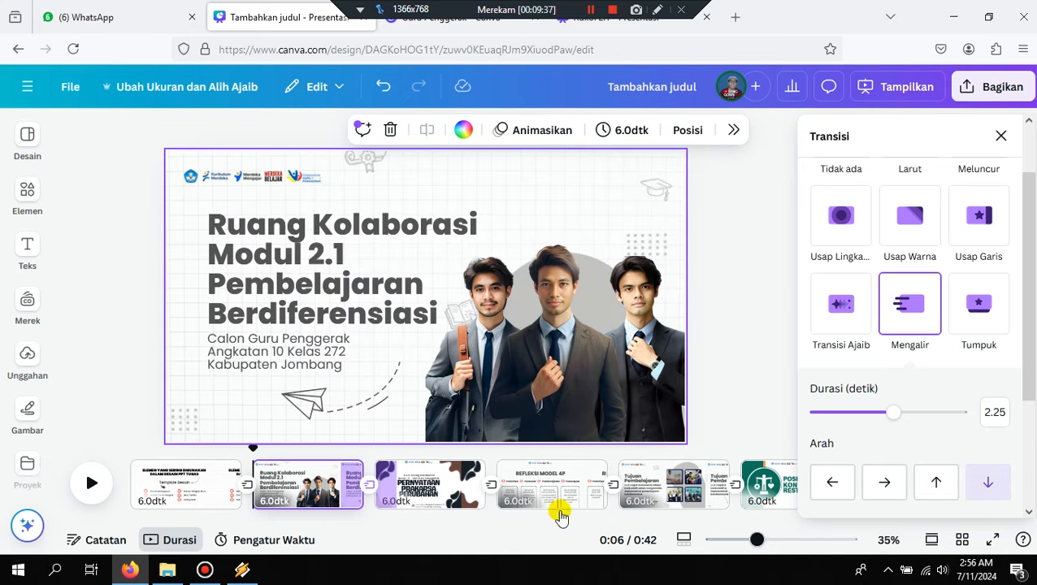
{"action": "left_click", "coordinate": [455, 501]}
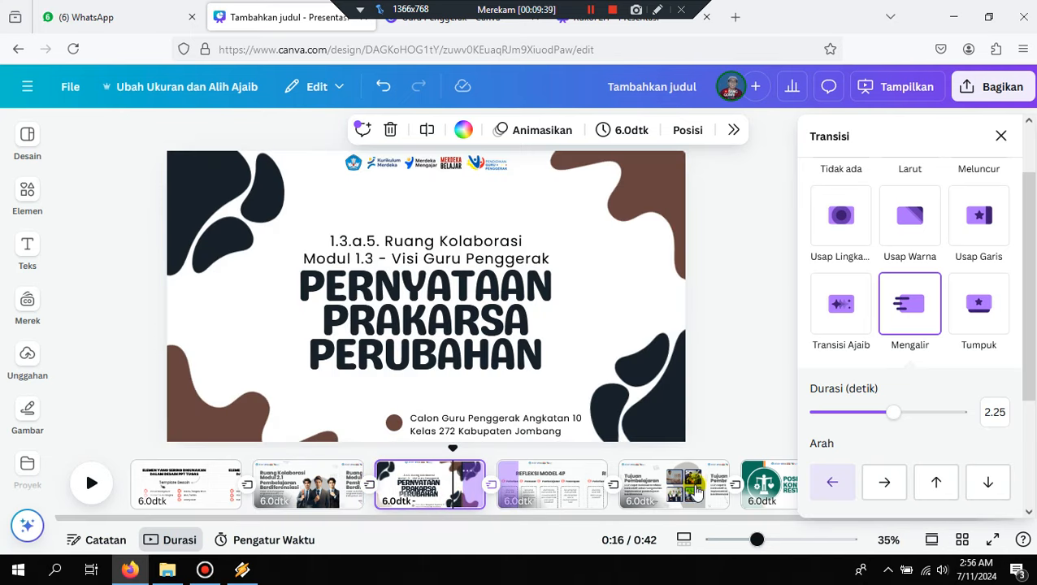
{"action": "left_click", "coordinate": [883, 482]}
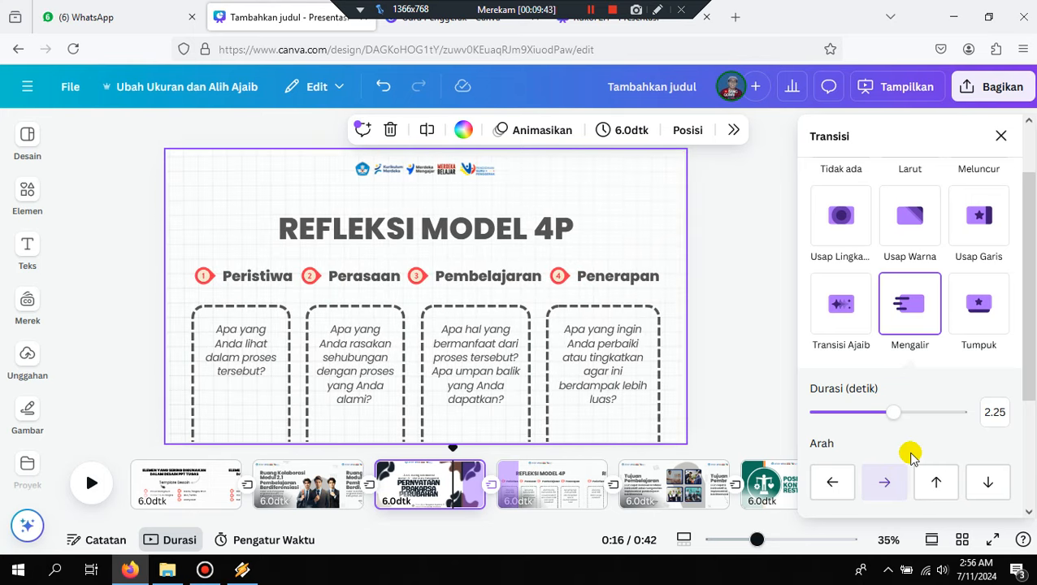
{"action": "left_click", "coordinate": [1005, 140]}
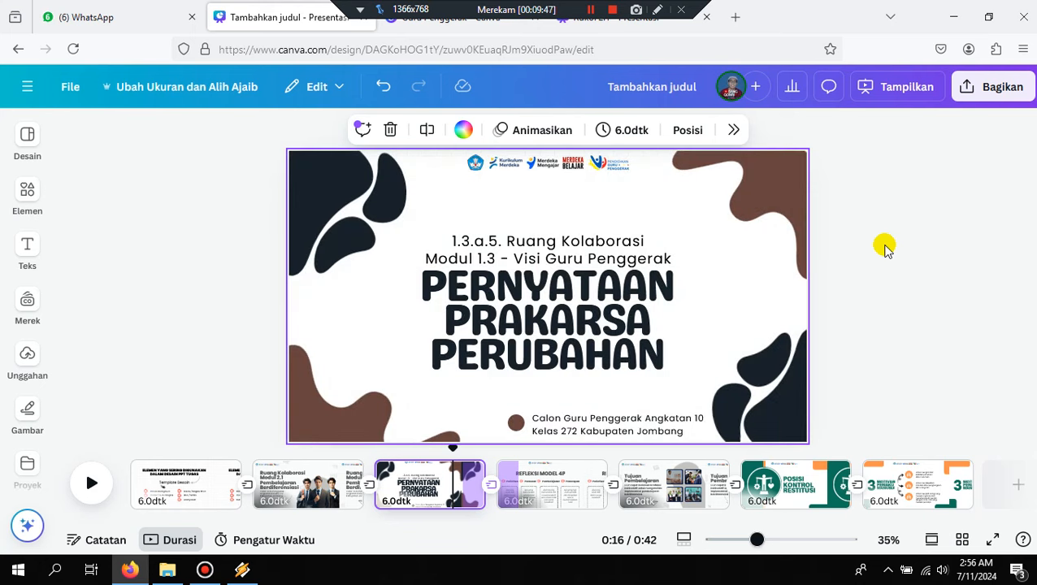
{"action": "left_click", "coordinate": [886, 248]}
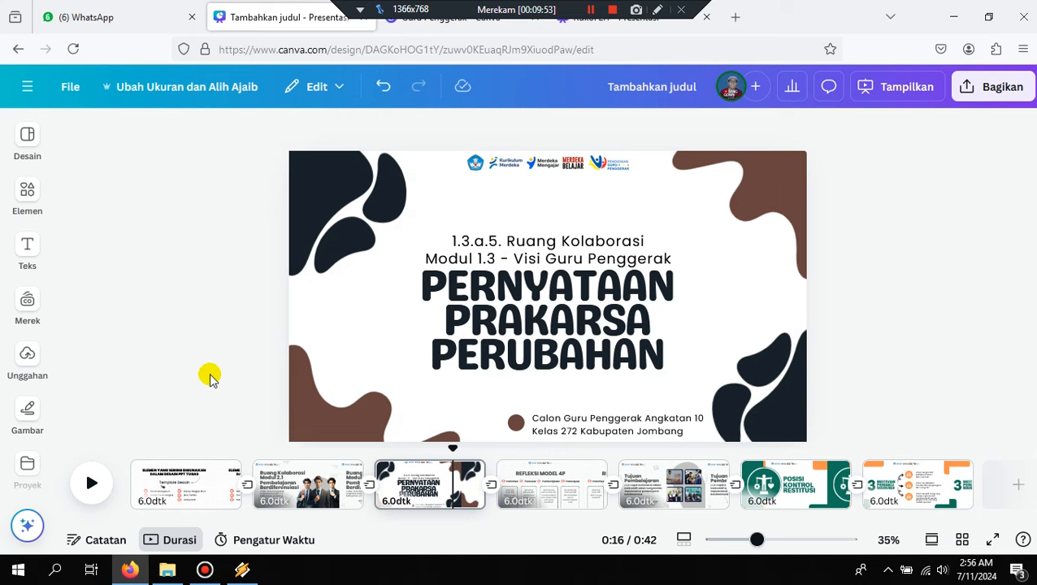
Browse the uploaded videos and audio files, ending on the audio list, and hide the page durations in the timeline.
{"action": "left_click", "coordinate": [29, 355]}
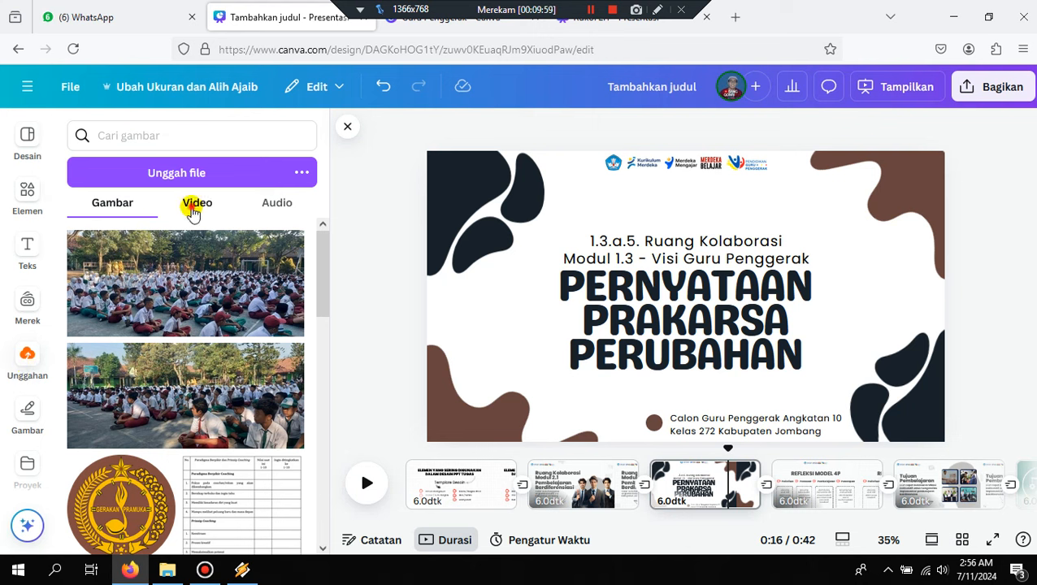
{"action": "left_click", "coordinate": [195, 205]}
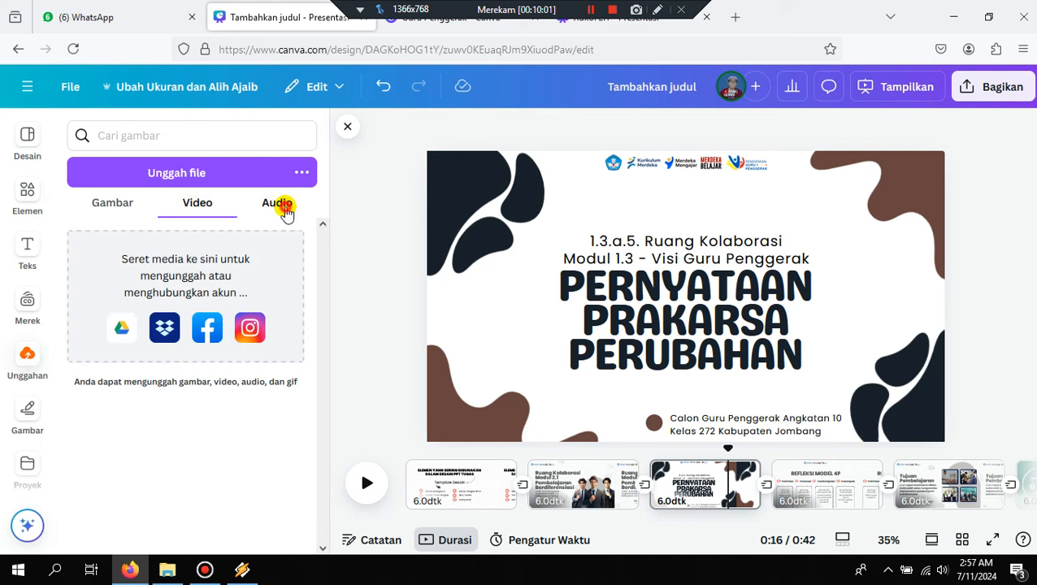
{"action": "left_click", "coordinate": [277, 204]}
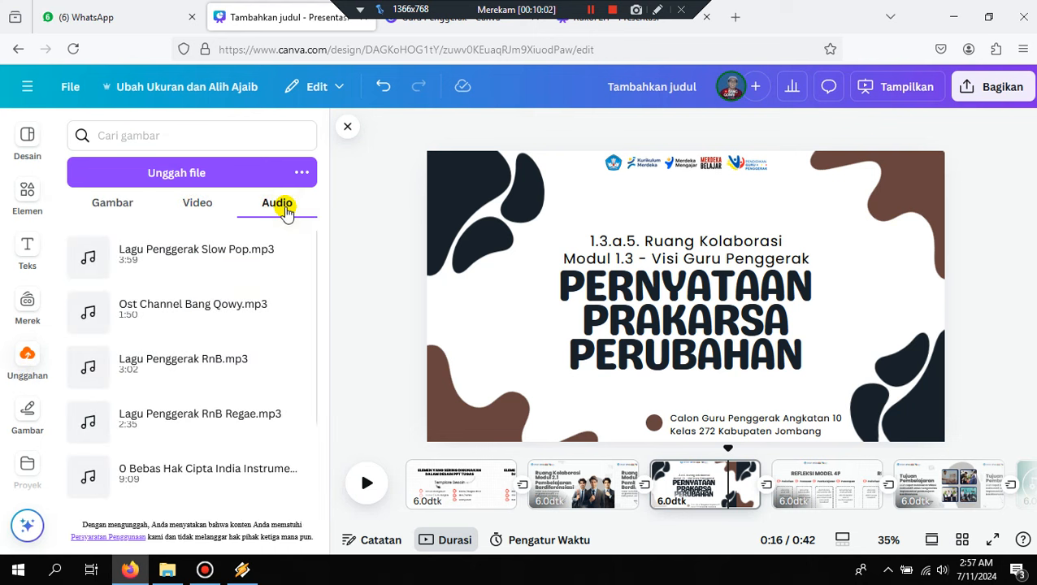
{"action": "left_click", "coordinate": [436, 532]}
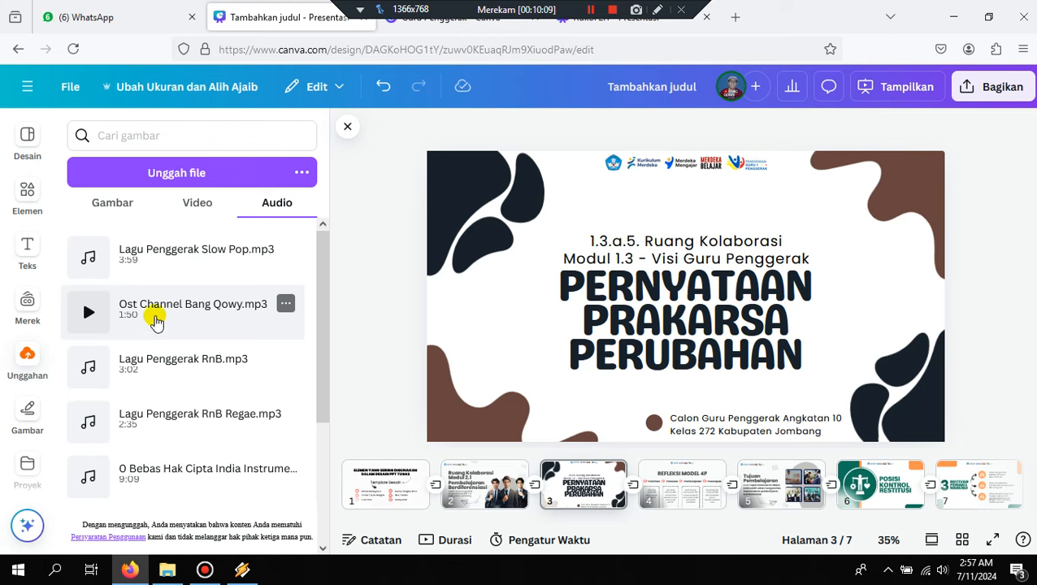
Try the uploaded Ost Channel audio track under the slides, starting from page 1, and delete it from the timeline.
{"action": "left_click", "coordinate": [155, 320]}
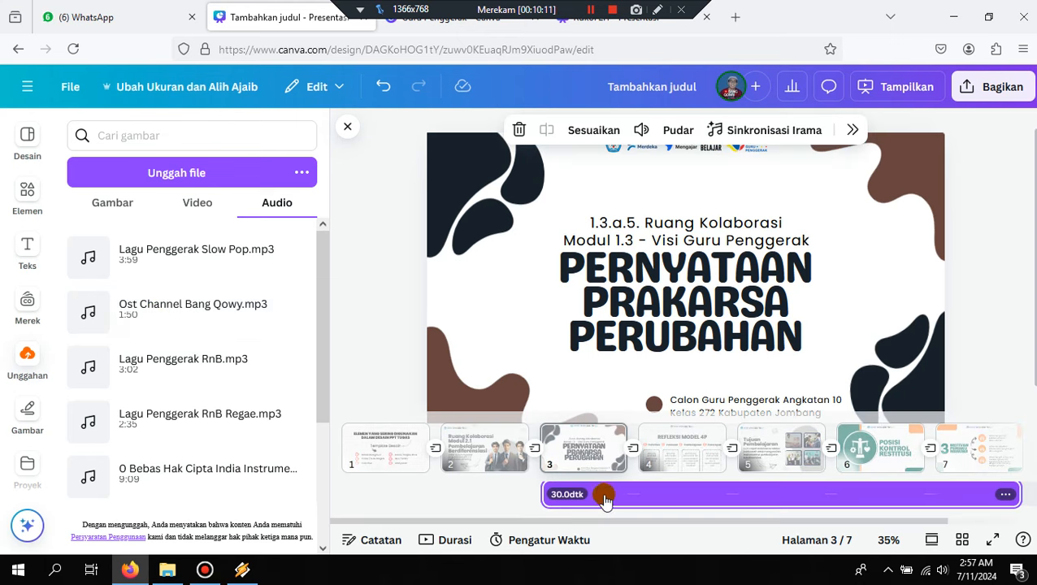
{"action": "left_click_drag", "start_coordinate": [605, 499], "coordinate": [534, 532]}
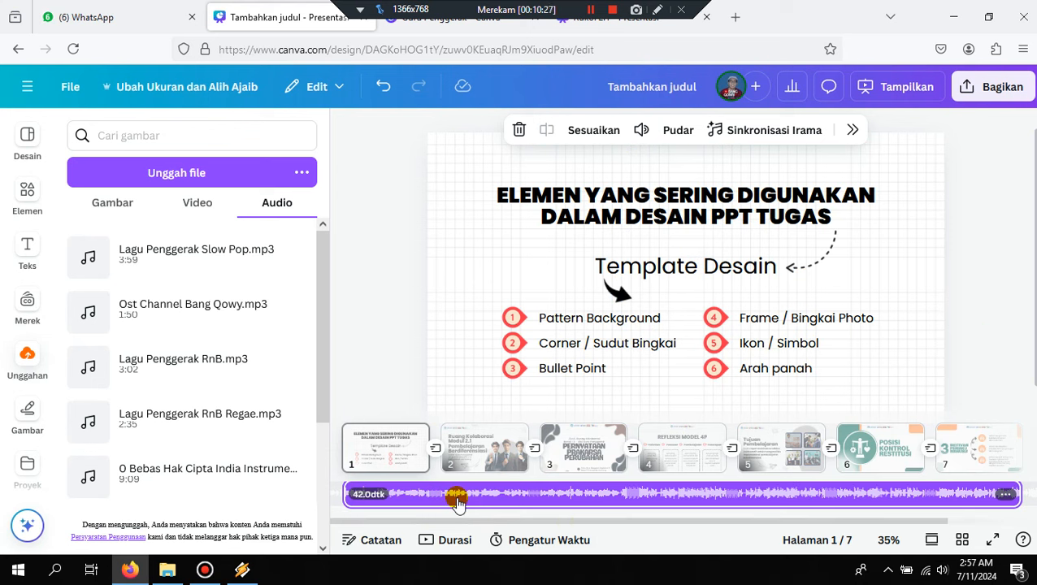
{"action": "key", "text": "Delete"}
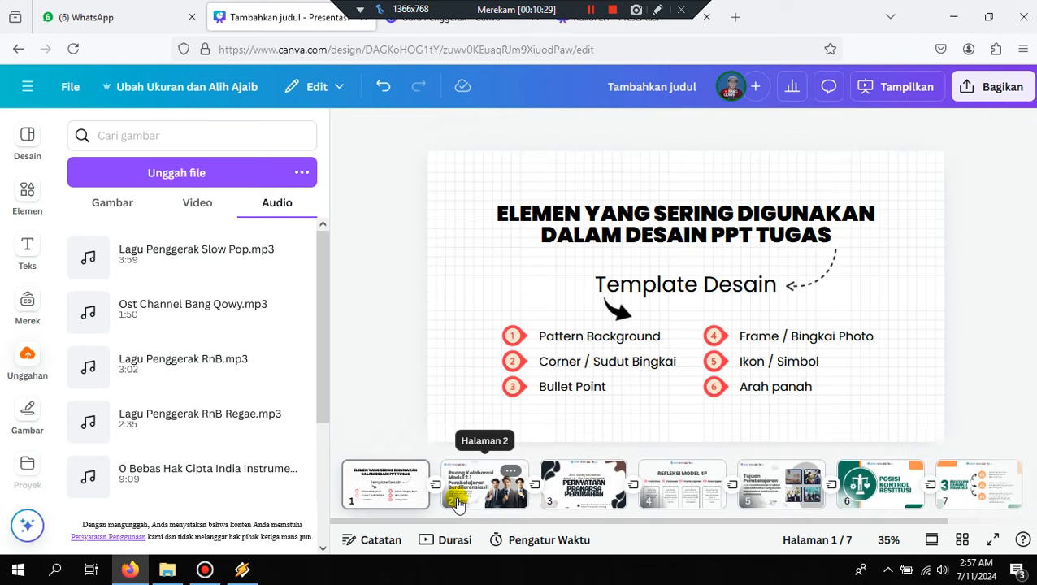
Open the elements library.
{"action": "left_click", "coordinate": [21, 210]}
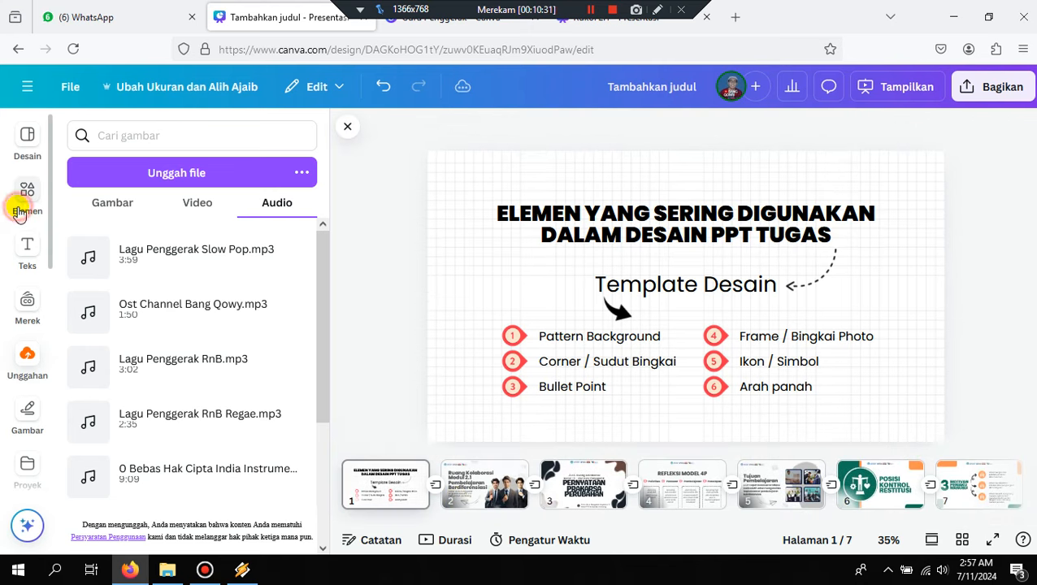